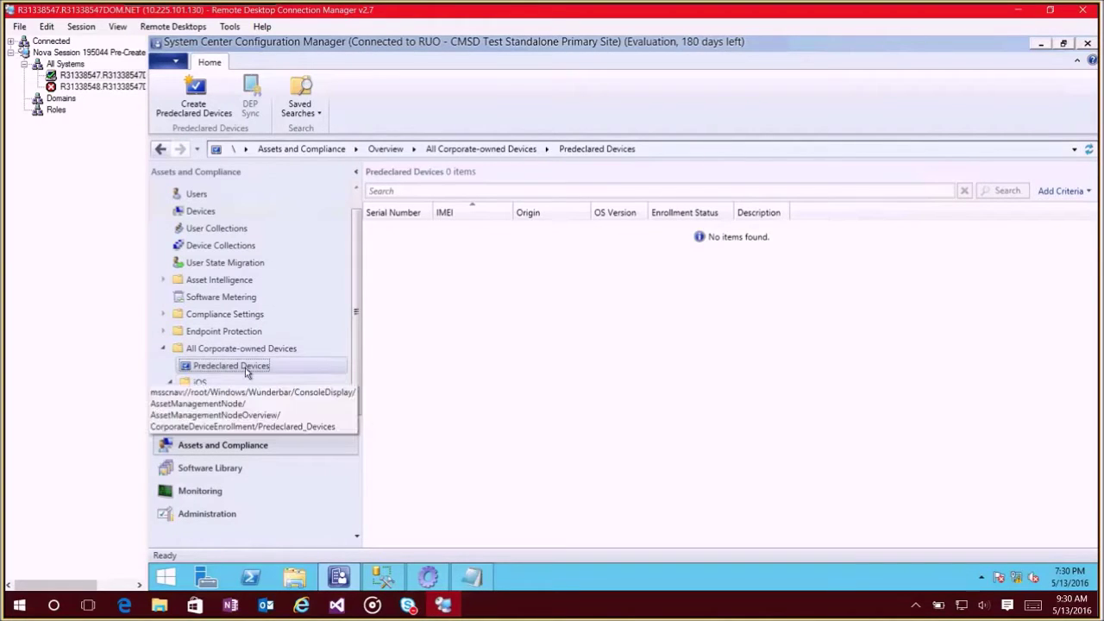
Start a new predeclared-device import using manual IMEI or serial entry.
{"action": "left_click", "coordinate": [195, 103]}
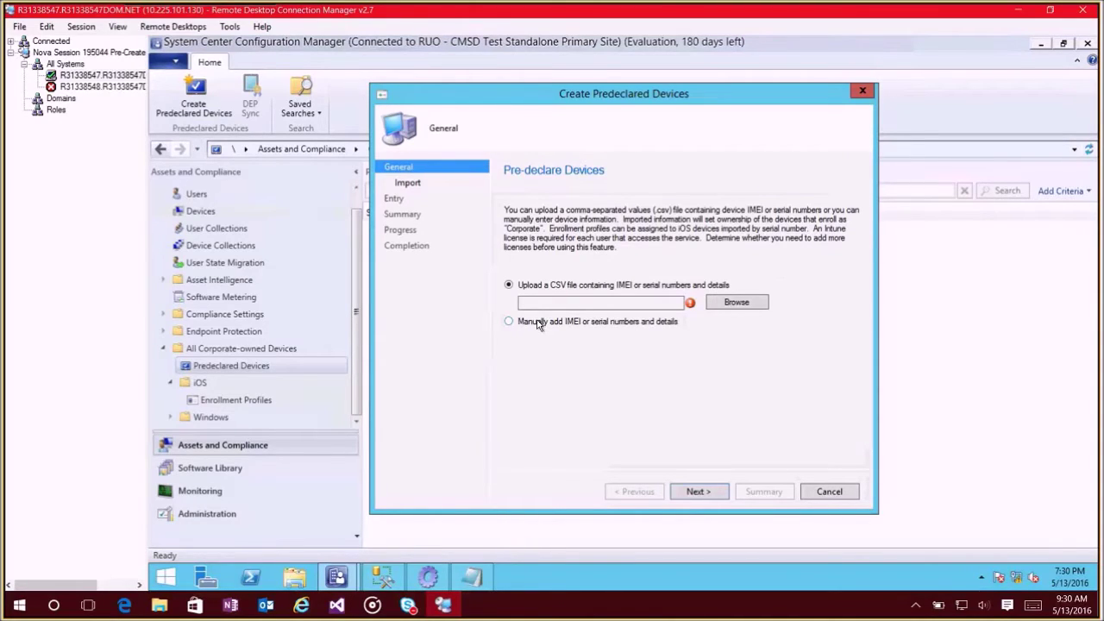
{"action": "left_click", "coordinate": [538, 323]}
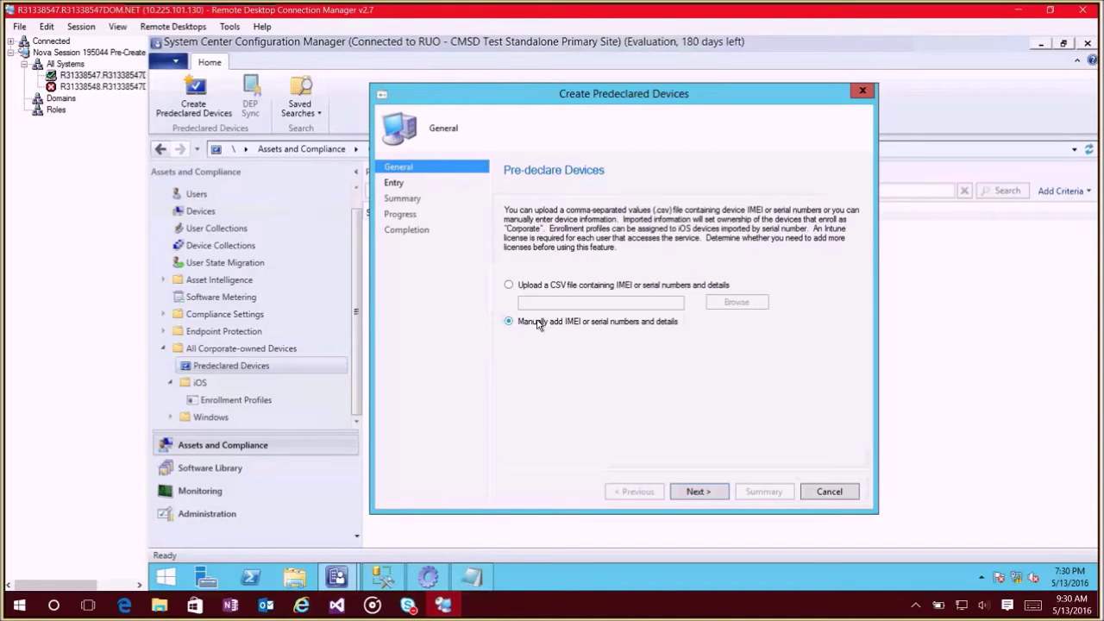
{"action": "left_click", "coordinate": [695, 492]}
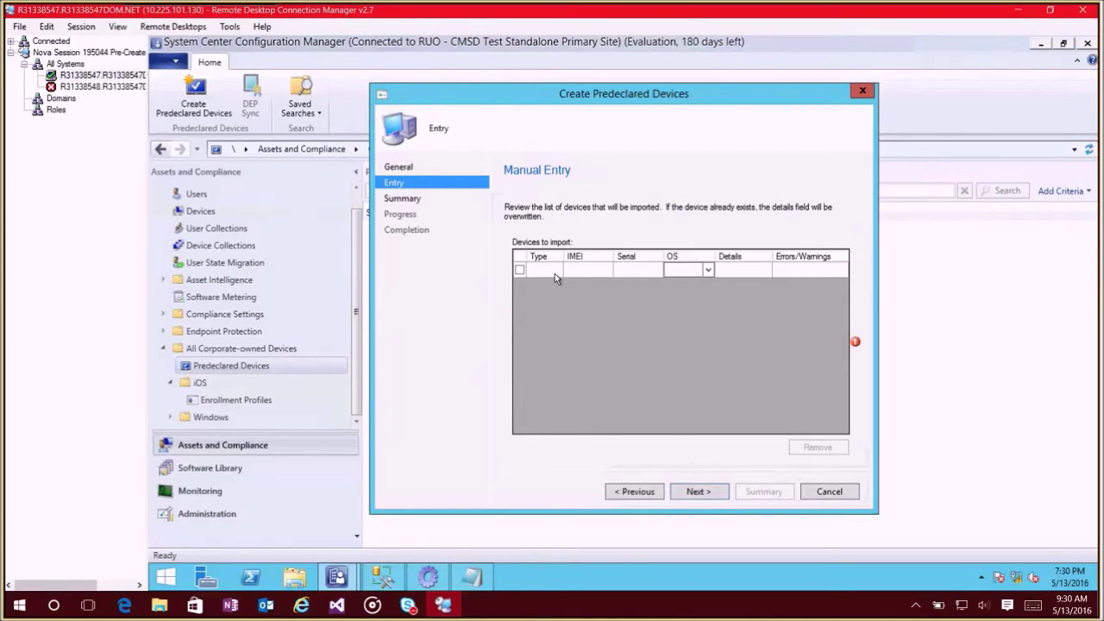
{"action": "left_click", "coordinate": [580, 271]}
{"action": "type", "text": "1111"}
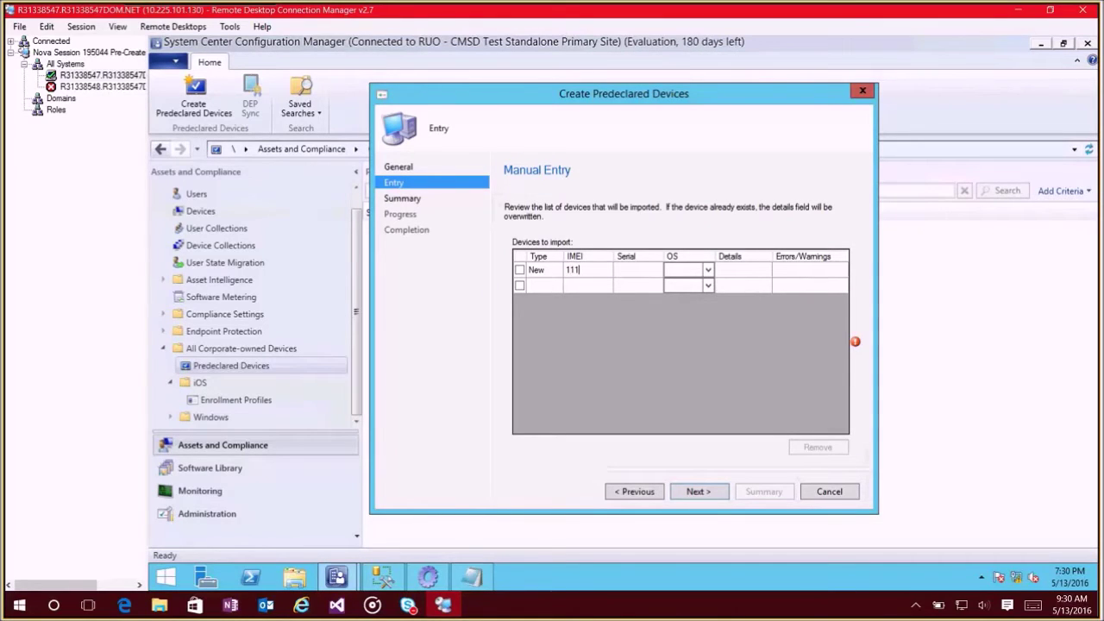
{"action": "type", "text": "1111111"}
{"action": "left_click", "coordinate": [707, 271]}
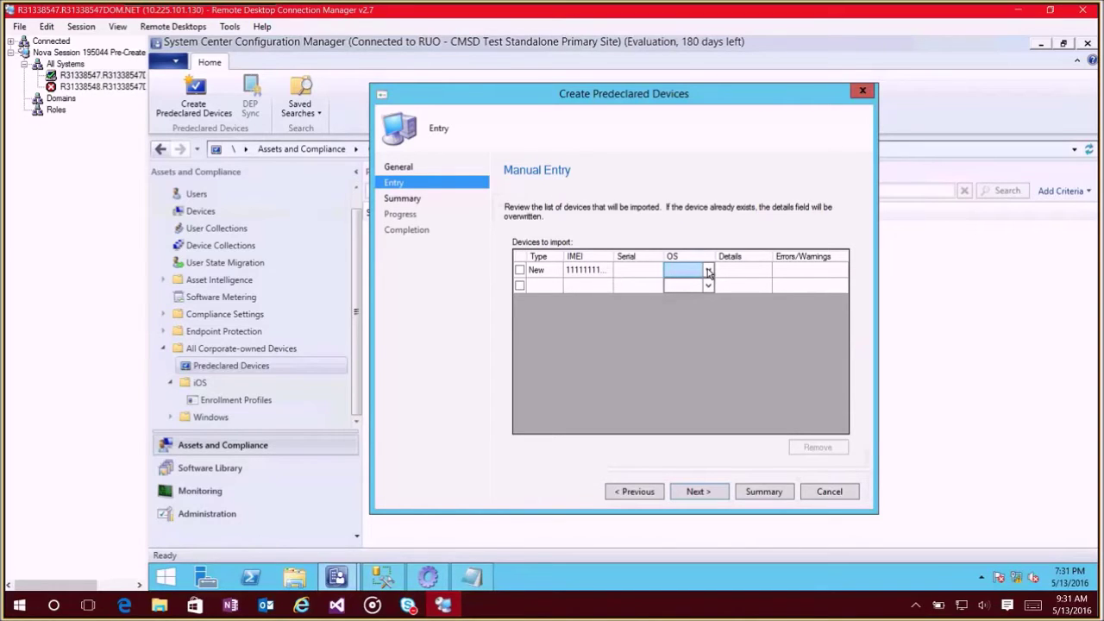
{"action": "left_click", "coordinate": [708, 271]}
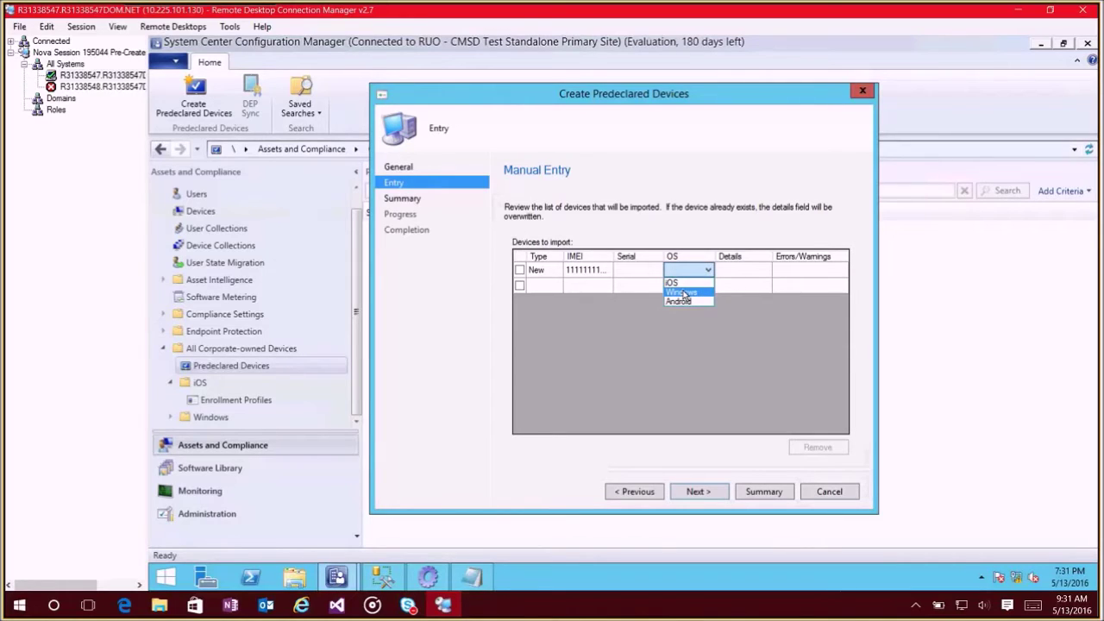
{"action": "left_click", "coordinate": [681, 301]}
{"action": "left_click", "coordinate": [730, 267]}
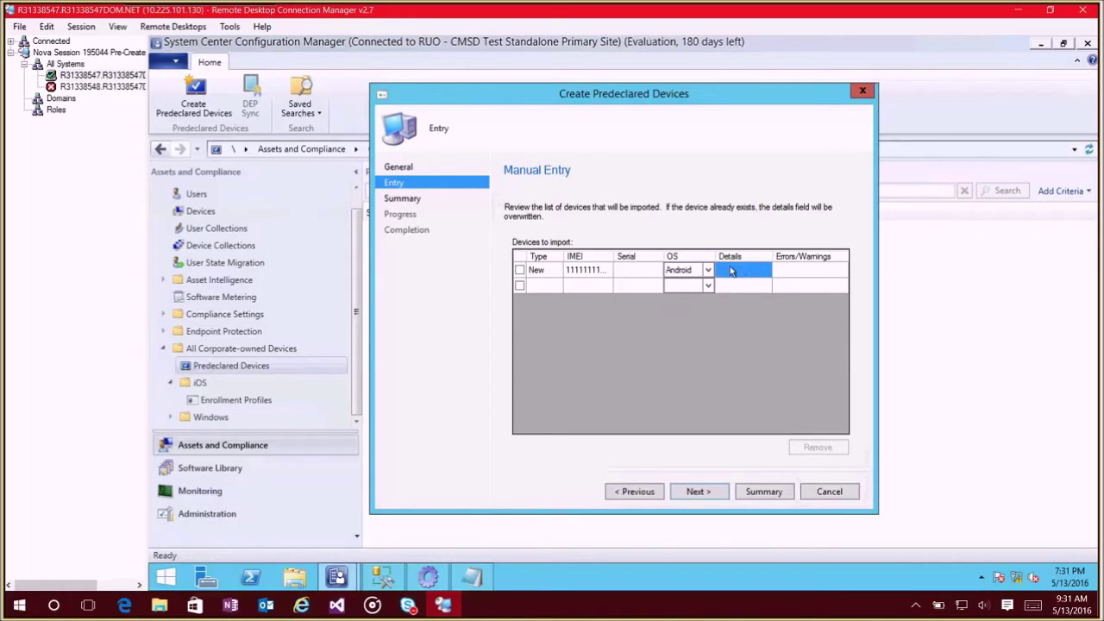
{"action": "left_click", "coordinate": [729, 268]}
{"action": "type", "text": "my details"}
Import the device, close the wizard, and refresh the Predeclared Devices list.
{"action": "left_click", "coordinate": [691, 494]}
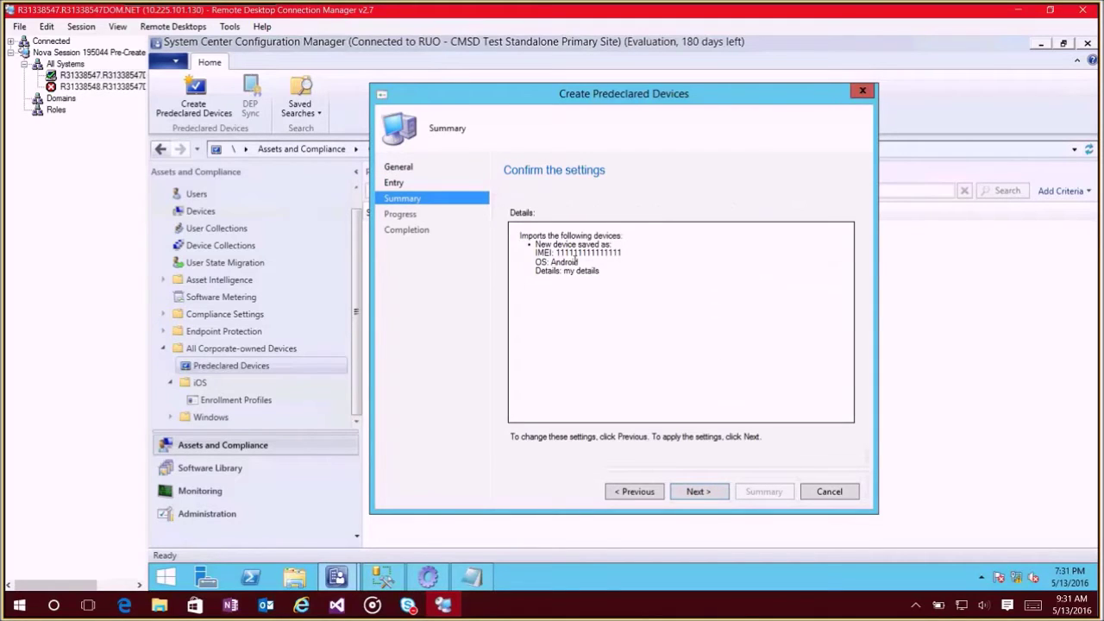
{"action": "left_click", "coordinate": [698, 492]}
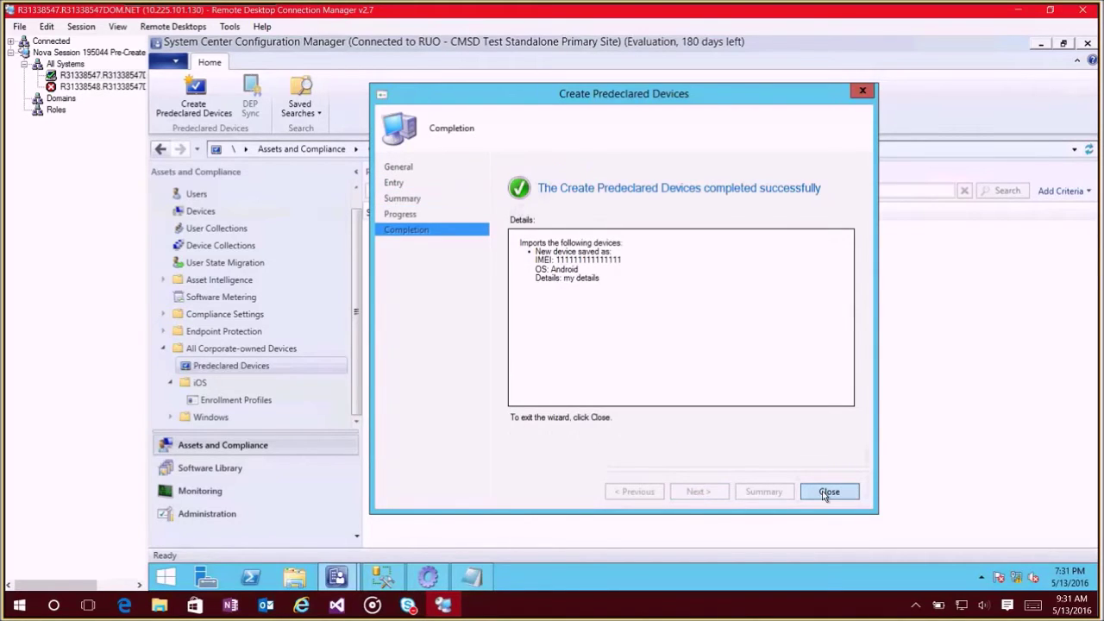
{"action": "left_click", "coordinate": [825, 493]}
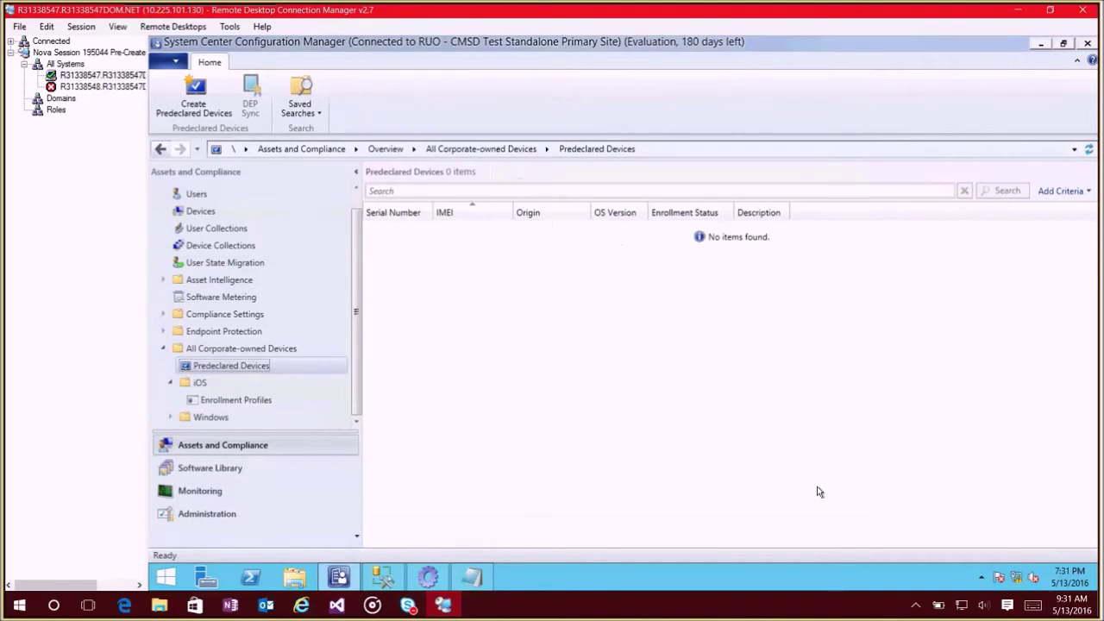
{"action": "left_click", "coordinate": [1088, 149]}
Inspect the imported device, view Test Profile under iOS Enrollment Profiles, then return to Predeclared Devices.
{"action": "left_click", "coordinate": [584, 228]}
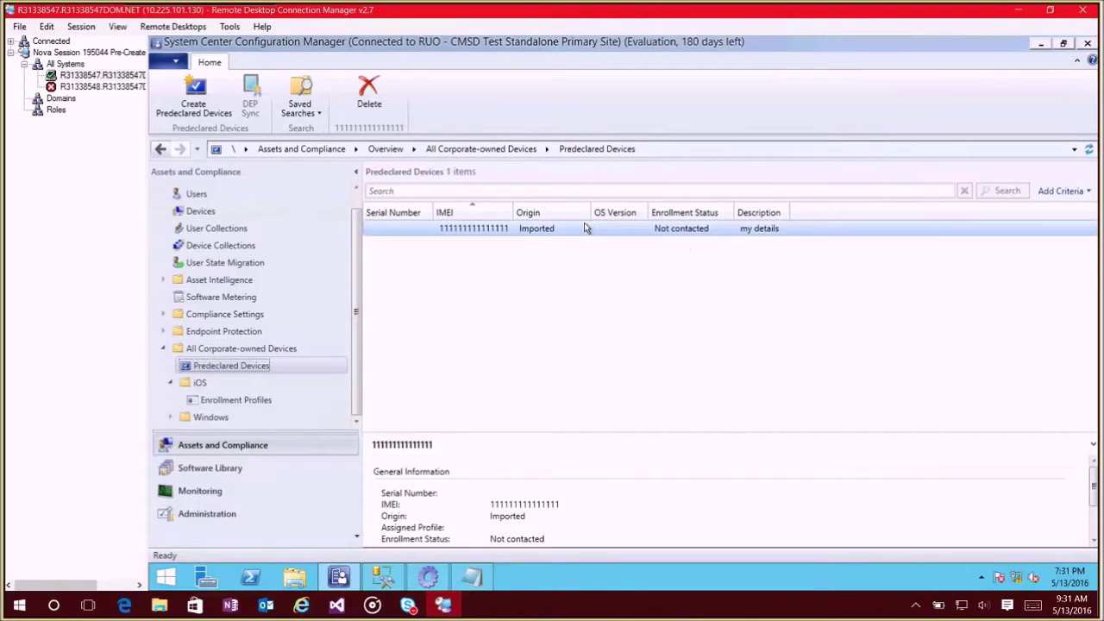
{"action": "left_click", "coordinate": [256, 399]}
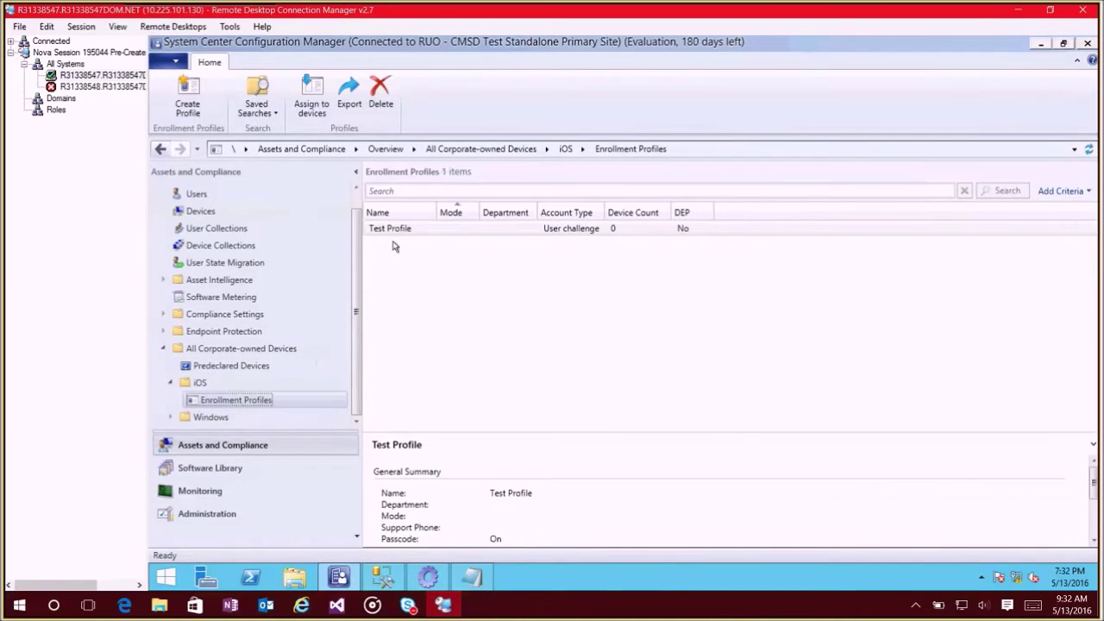
{"action": "left_click", "coordinate": [450, 229]}
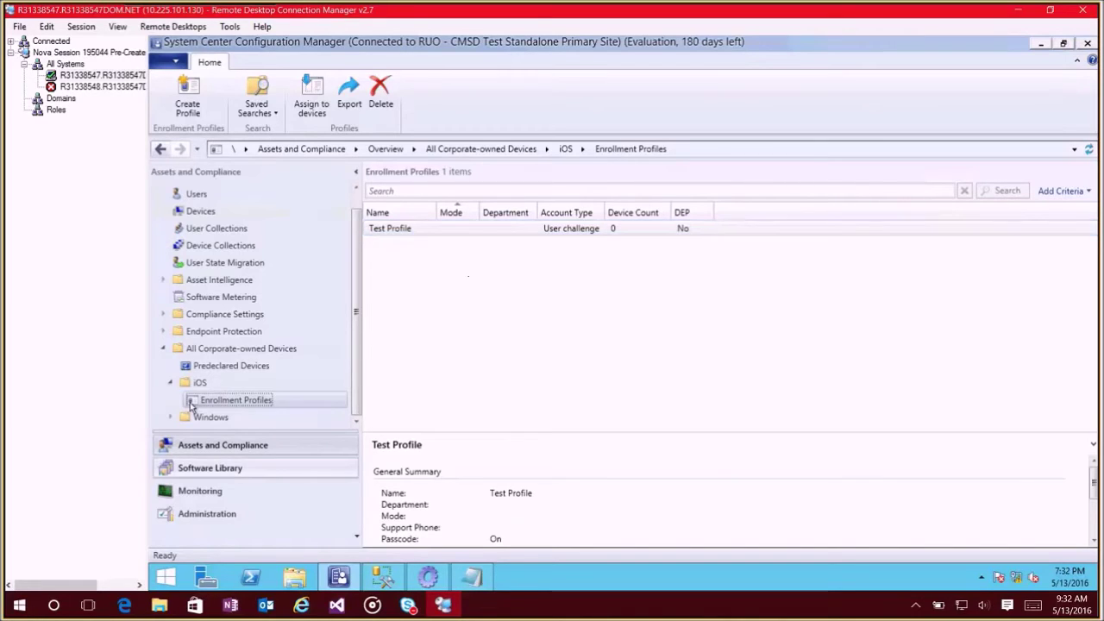
{"action": "left_click", "coordinate": [206, 366]}
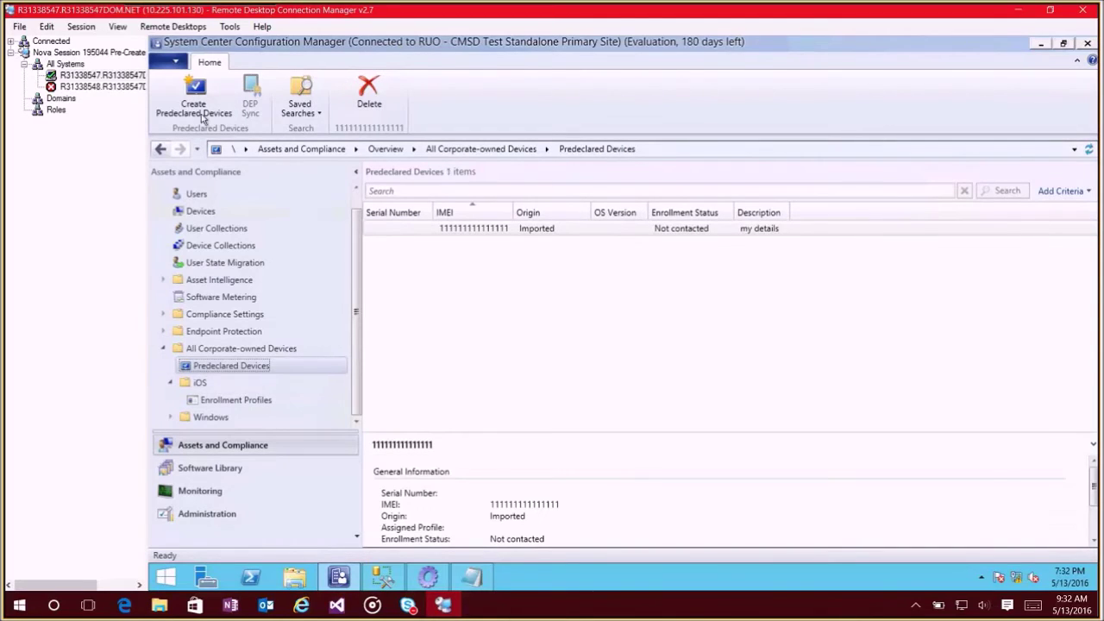
{"action": "left_click", "coordinate": [201, 112]}
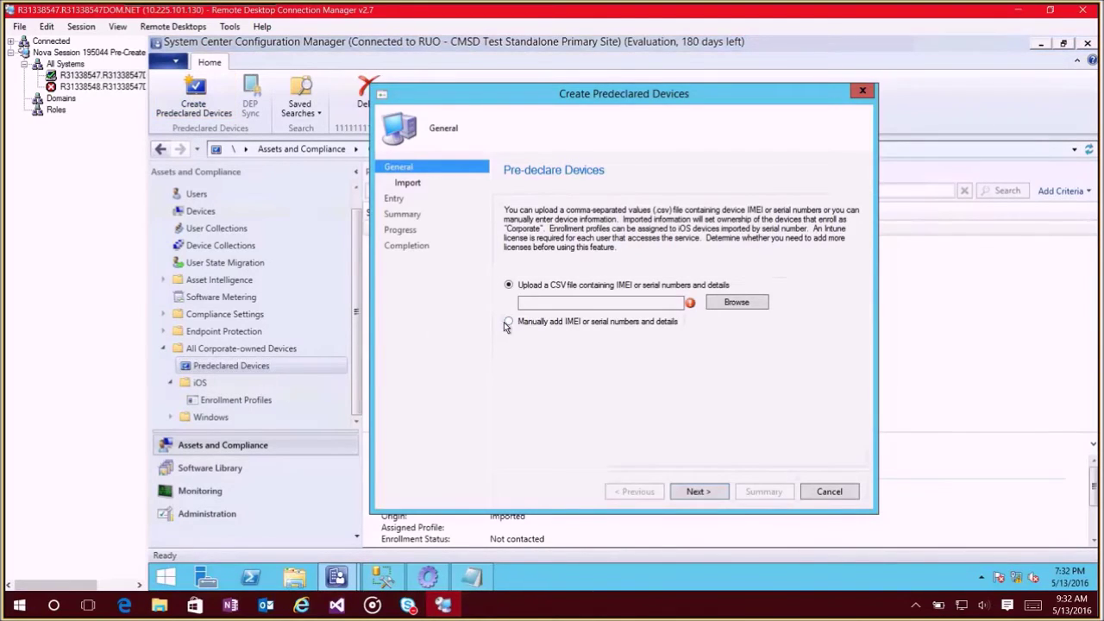
{"action": "left_click", "coordinate": [508, 322]}
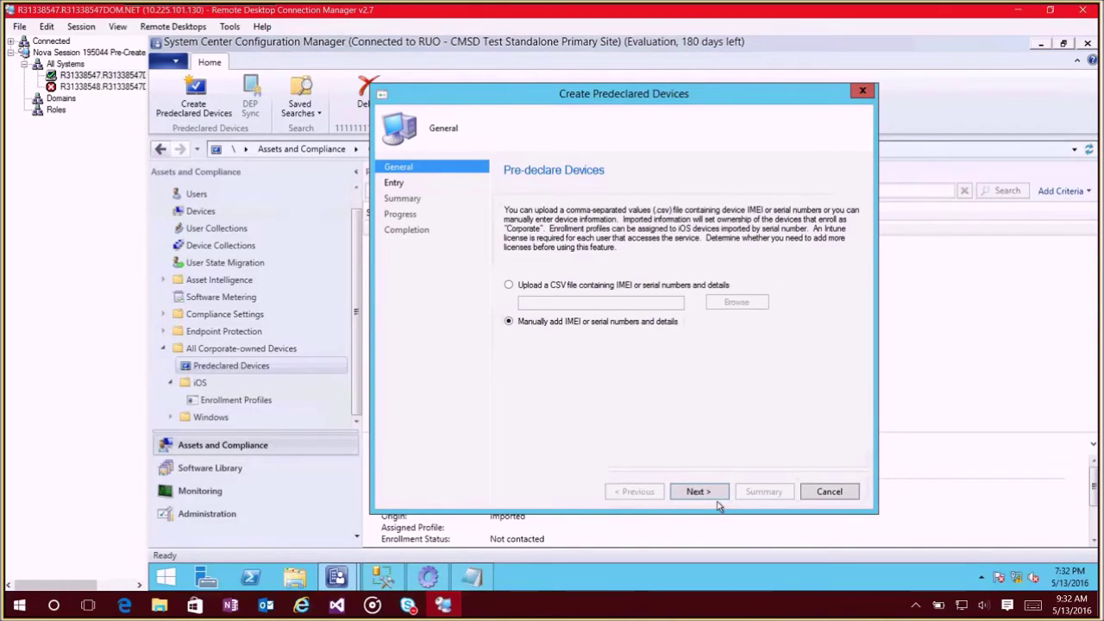
{"action": "left_click", "coordinate": [714, 495]}
{"action": "left_click", "coordinate": [633, 272]}
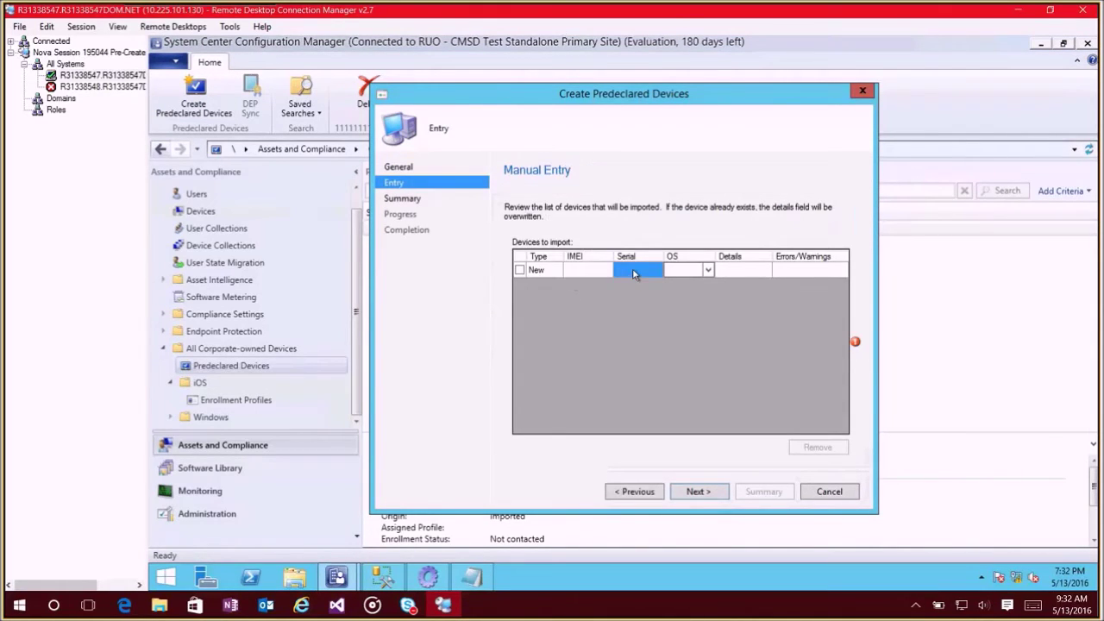
{"action": "left_click", "coordinate": [633, 271]}
{"action": "type", "text": "2222222222"}
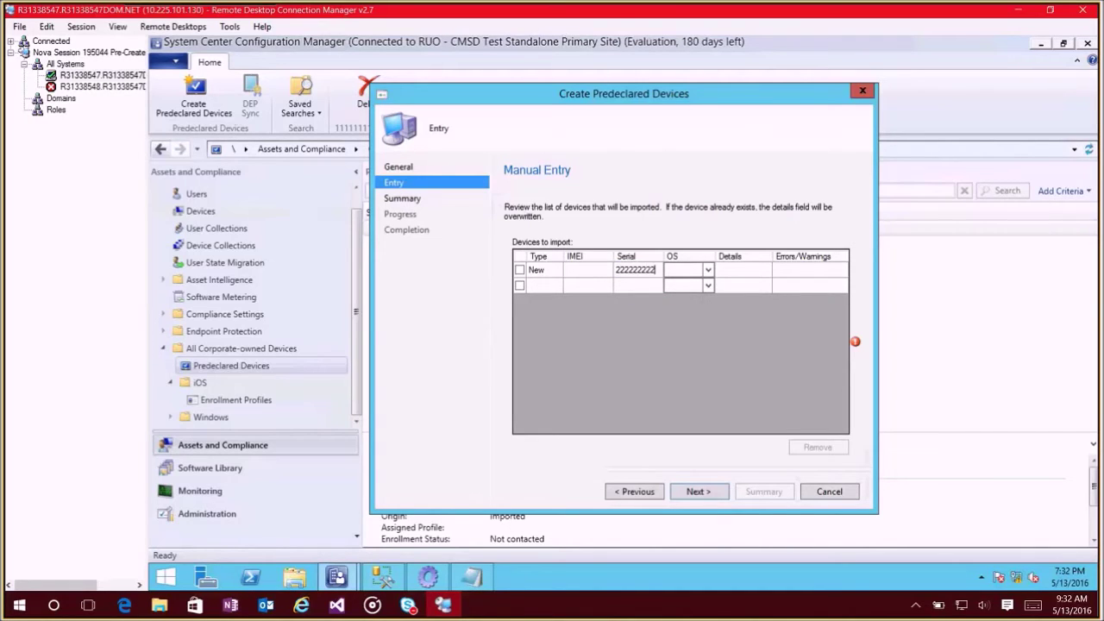
{"action": "type", "text": "22"}
Set the device's OS to iOS with details 'details', keep Test Profile, and reach the summary.
{"action": "left_click", "coordinate": [707, 272]}
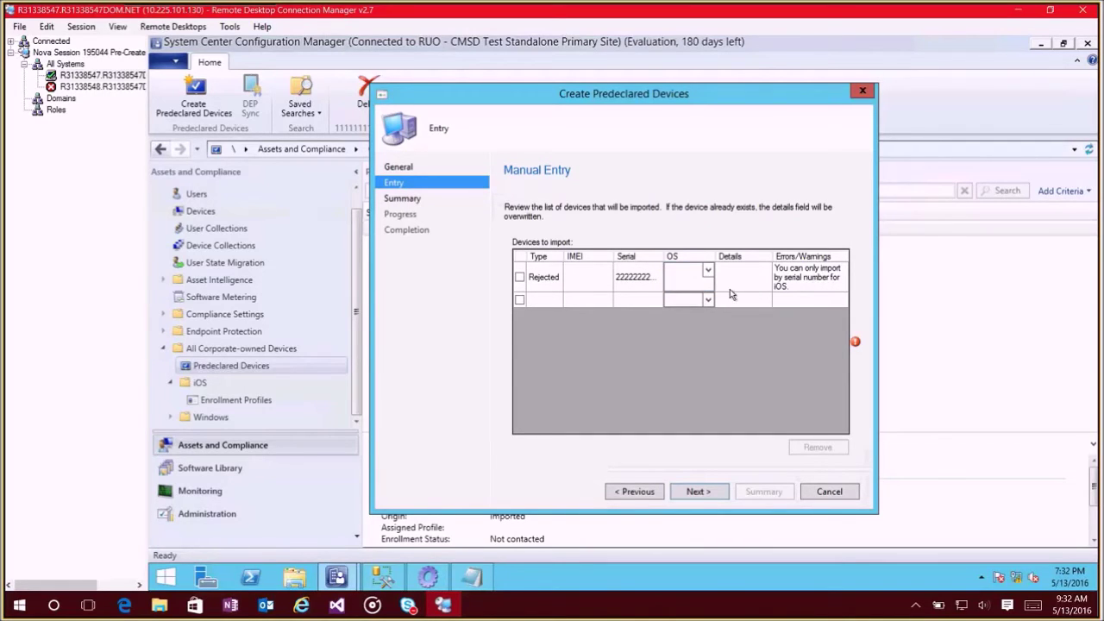
{"action": "left_click", "coordinate": [708, 272]}
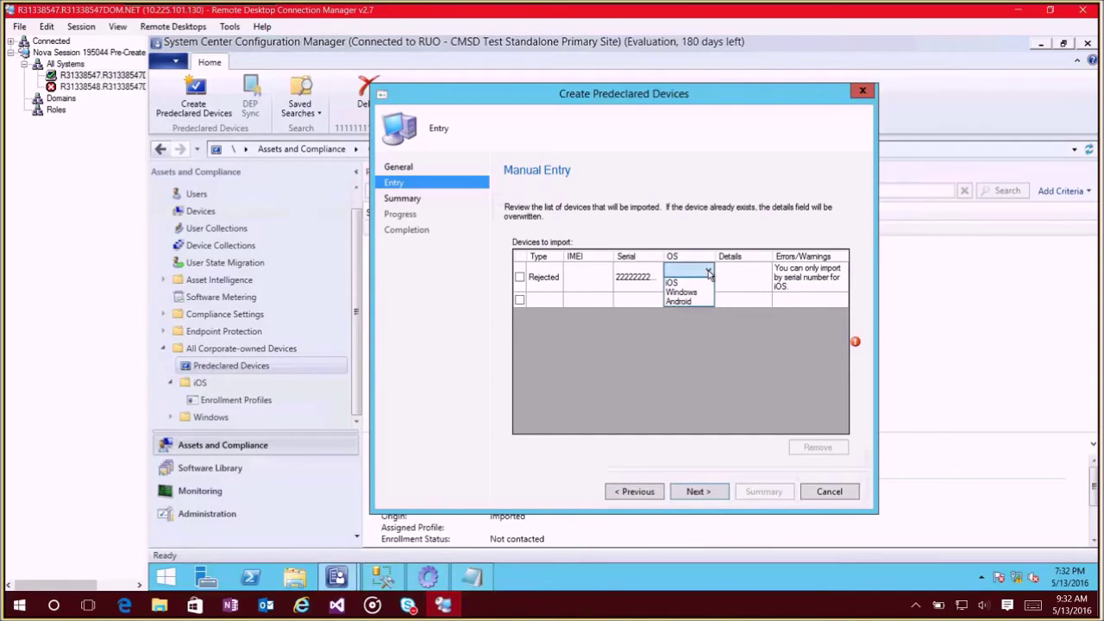
{"action": "left_click", "coordinate": [694, 283]}
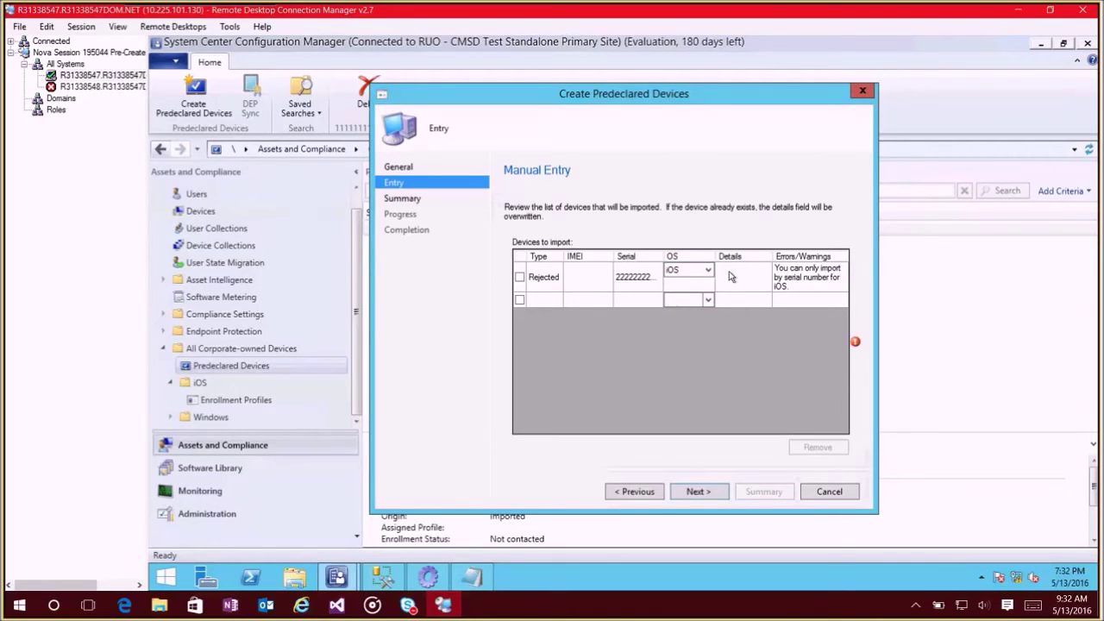
{"action": "left_click", "coordinate": [729, 275]}
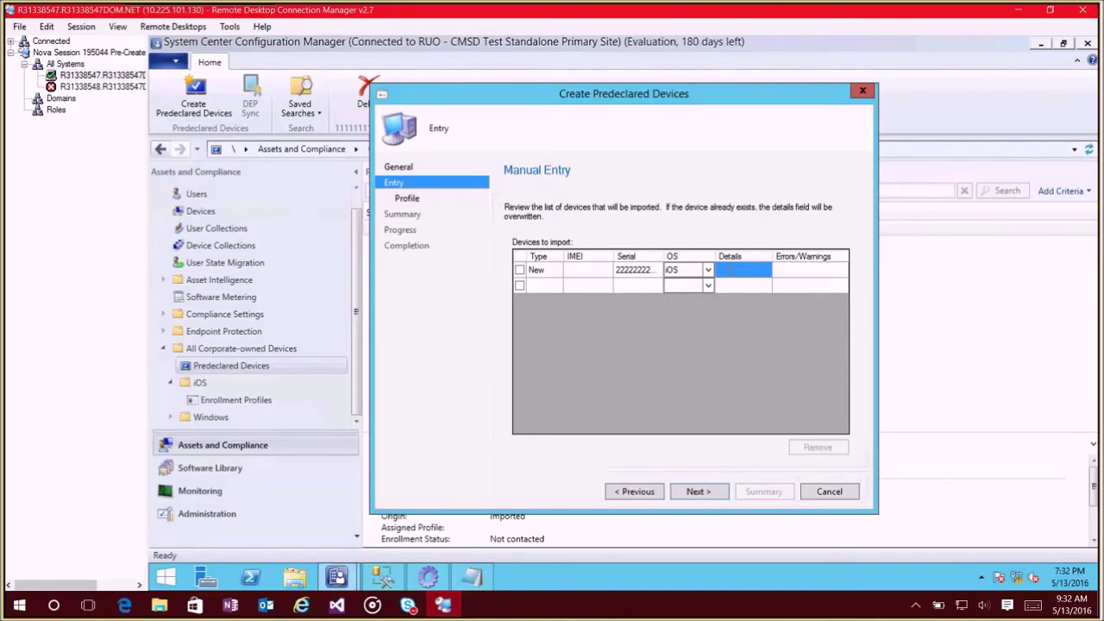
{"action": "type", "text": "details"}
{"action": "left_click", "coordinate": [699, 492]}
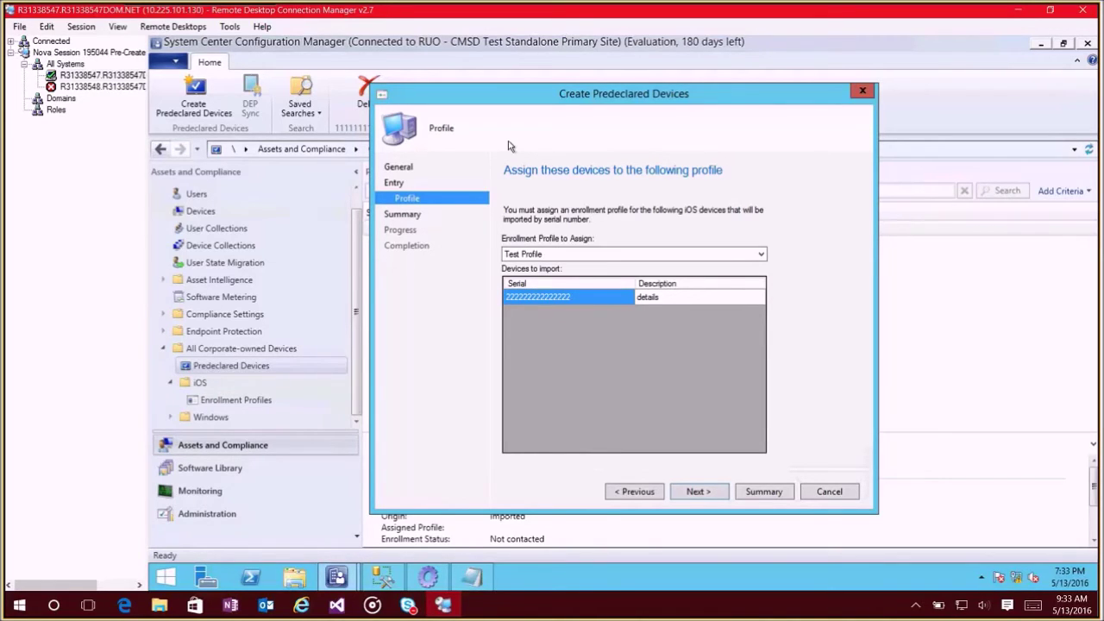
{"action": "left_click", "coordinate": [698, 492]}
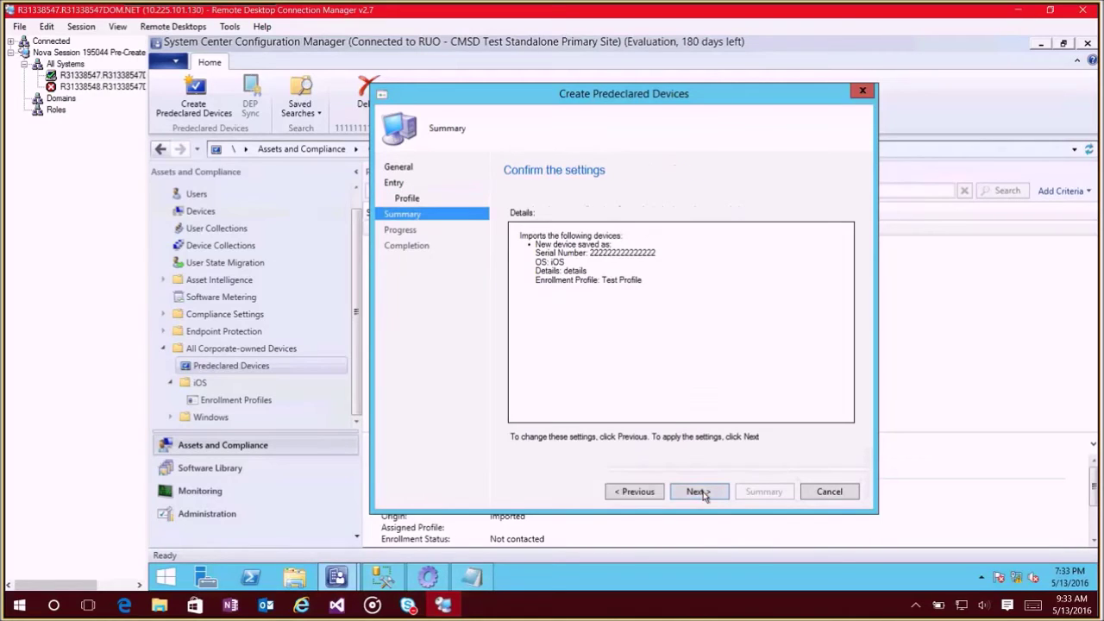
{"action": "left_click", "coordinate": [700, 492]}
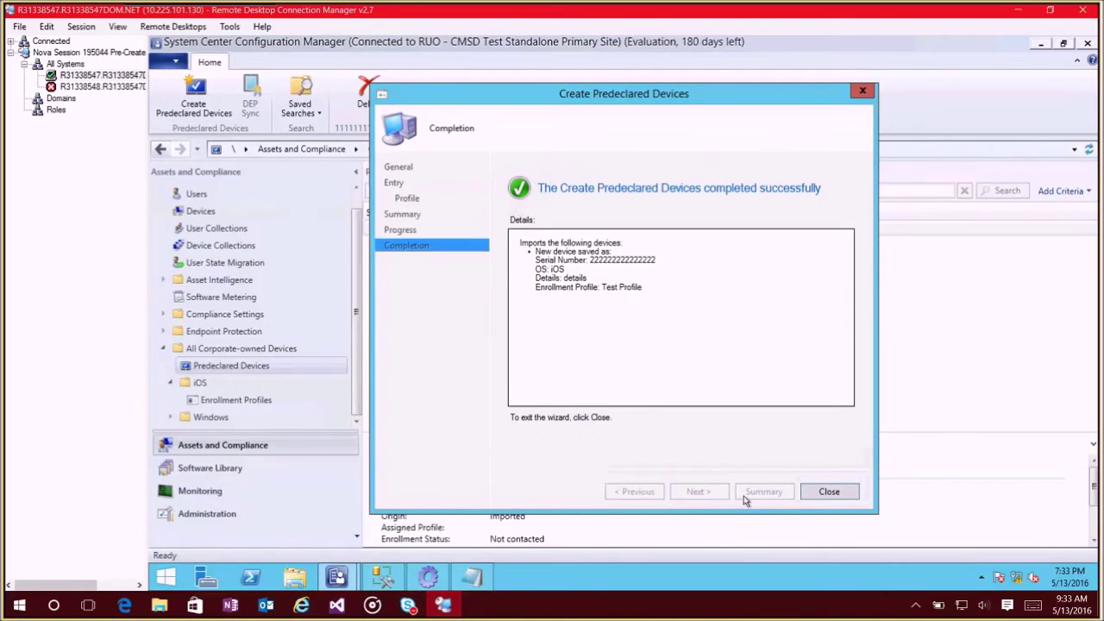
{"action": "left_click", "coordinate": [825, 493]}
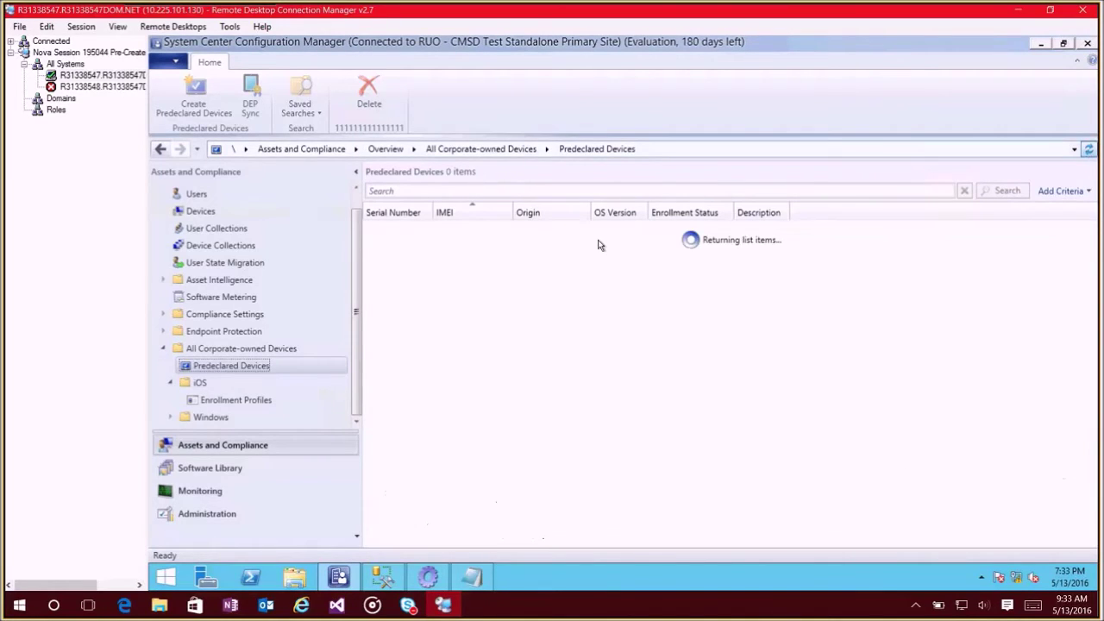
{"action": "left_click", "coordinate": [220, 400]}
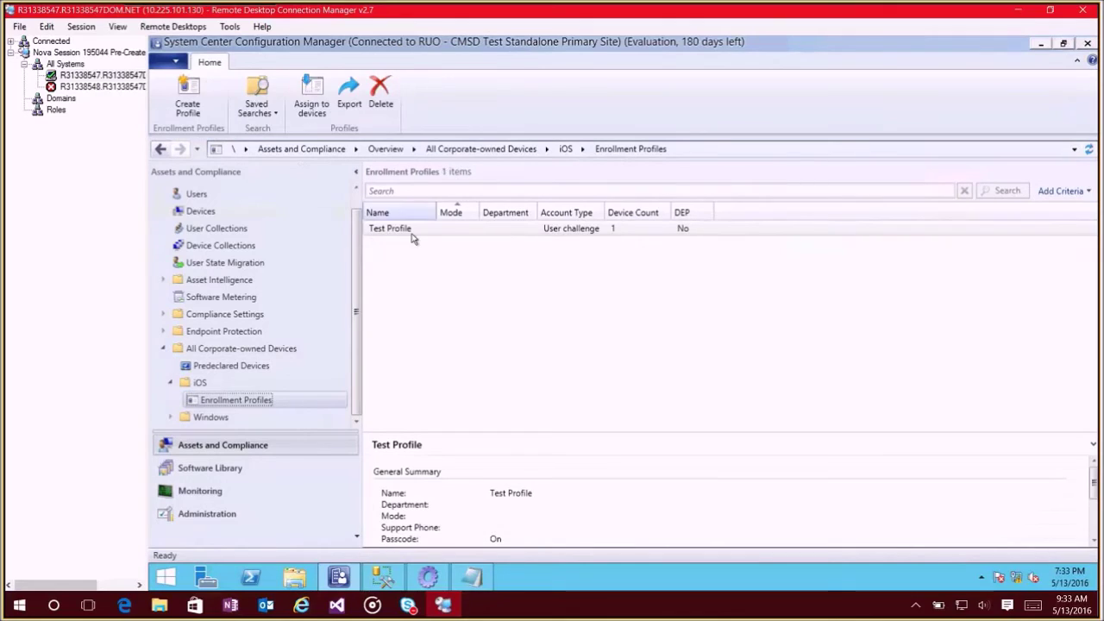
{"action": "left_click", "coordinate": [311, 95]}
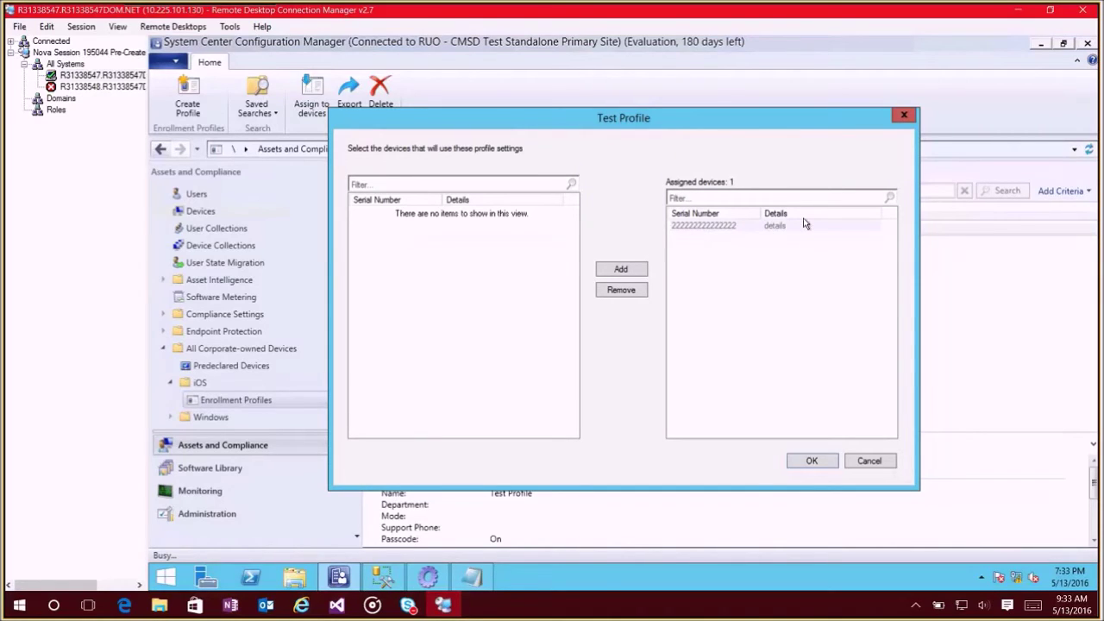
{"action": "left_click", "coordinate": [903, 117]}
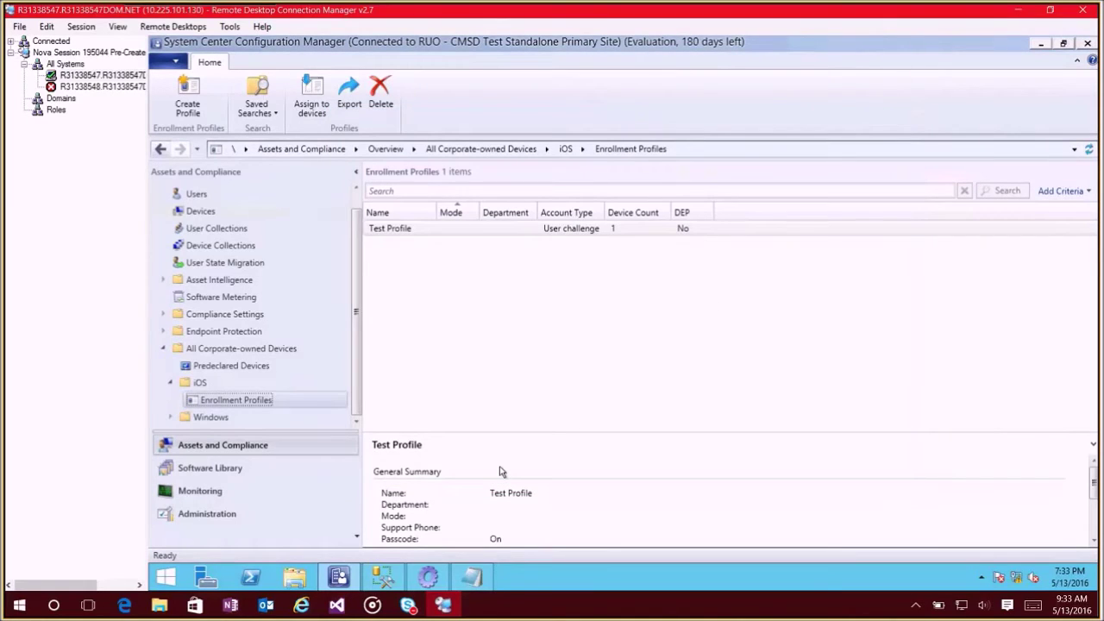
{"action": "key", "text": "alt+Tab"}
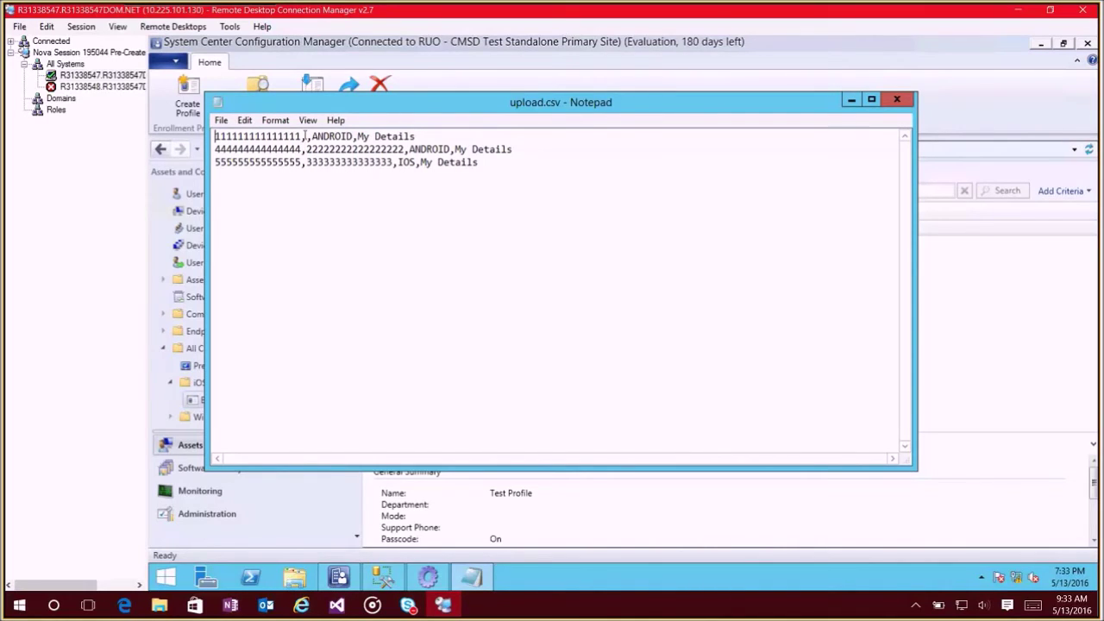
Insert an extra comma after the first IMEI in upload.csv, then return to Configuration Manager.
{"action": "left_click", "coordinate": [308, 137]}
{"action": "type", "text": ","}
{"action": "left_click", "coordinate": [393, 45]}
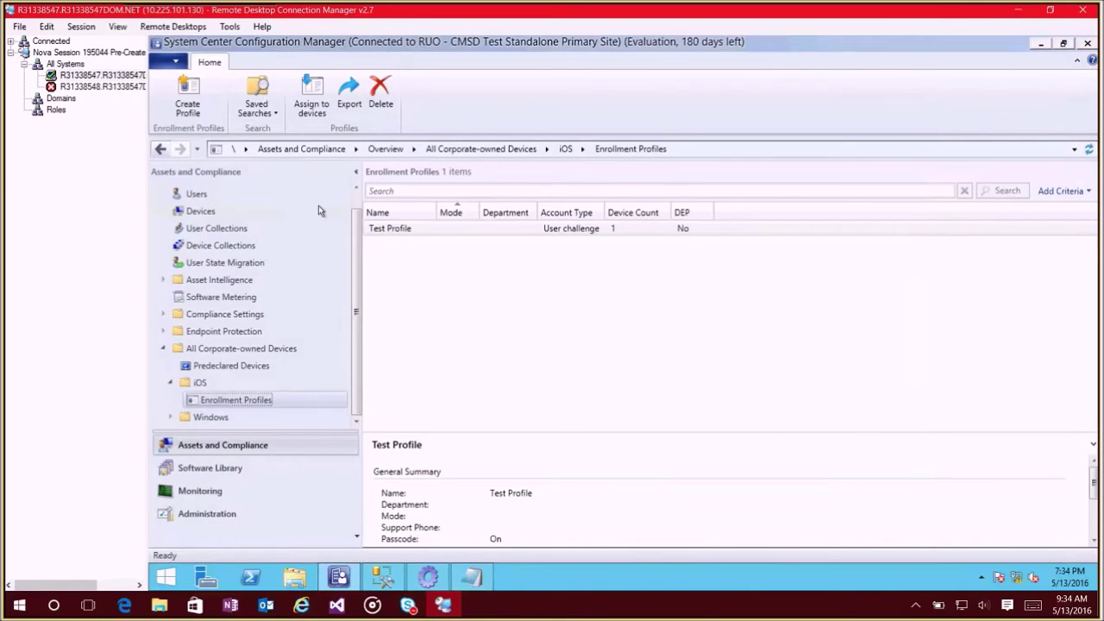
Start a CSV import of upload.csv from Predeclared Devices and advance to its review list.
{"action": "left_click", "coordinate": [231, 366]}
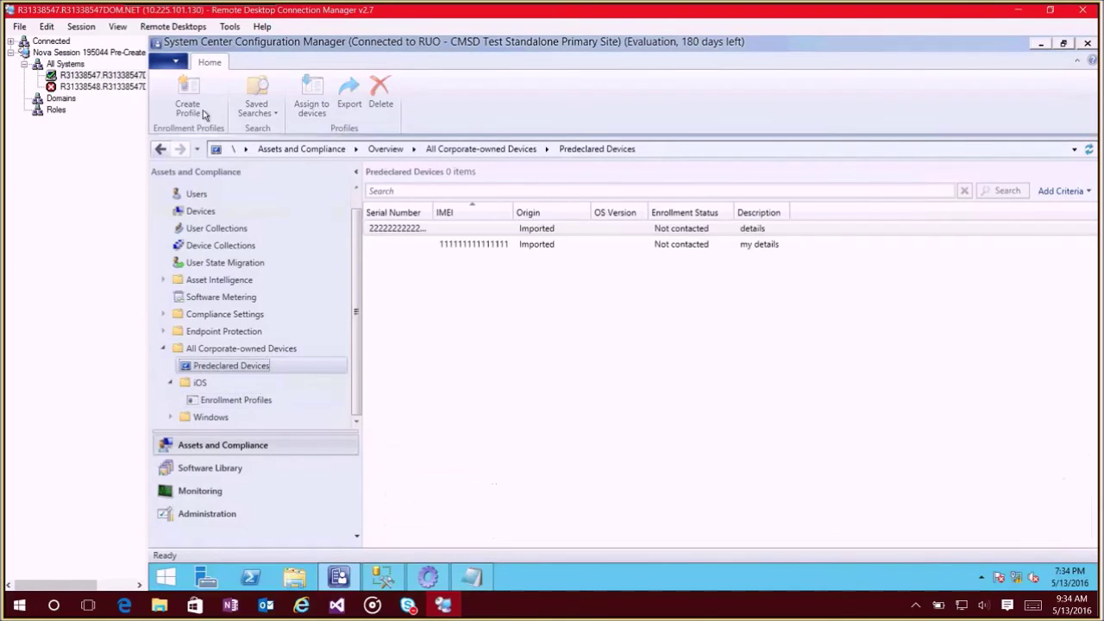
{"action": "left_click", "coordinate": [195, 101]}
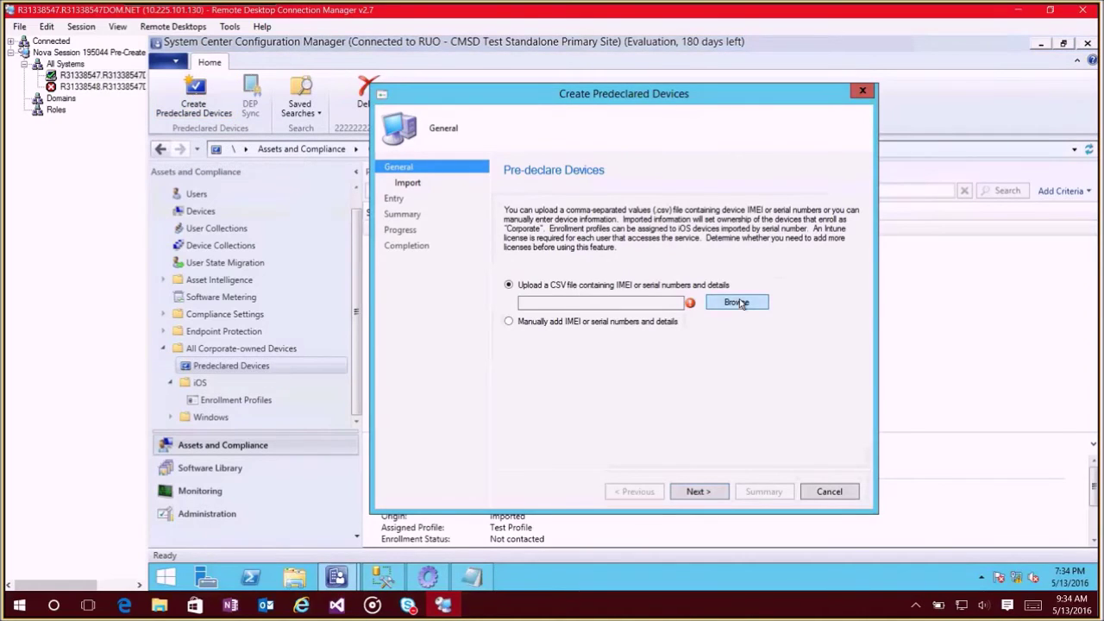
{"action": "left_click", "coordinate": [737, 303]}
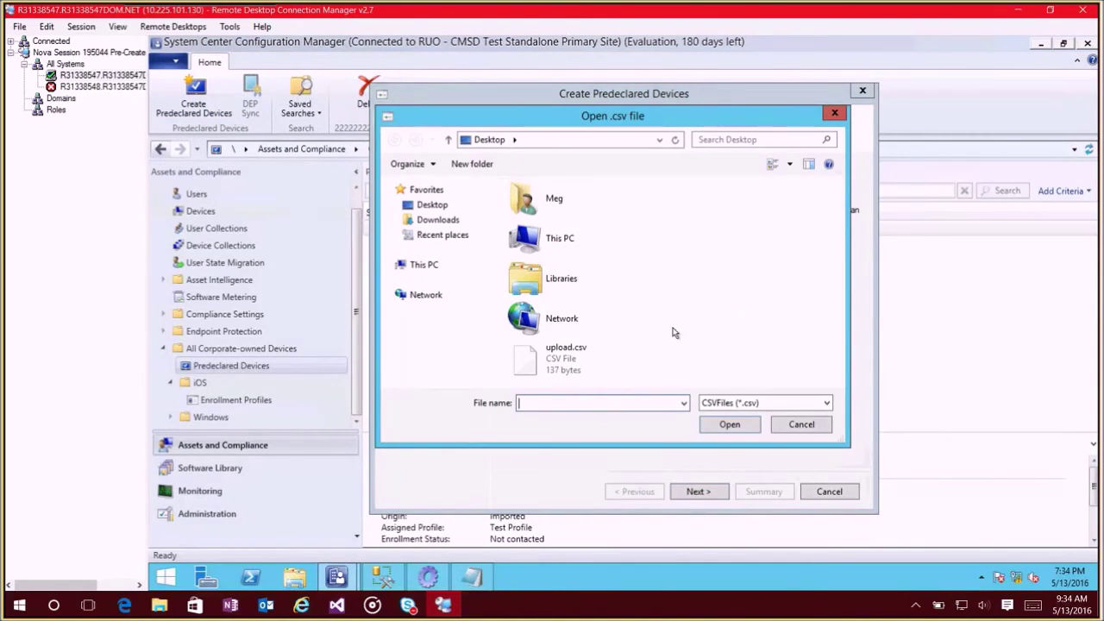
{"action": "double_click", "coordinate": [526, 358]}
{"action": "left_click", "coordinate": [696, 491]}
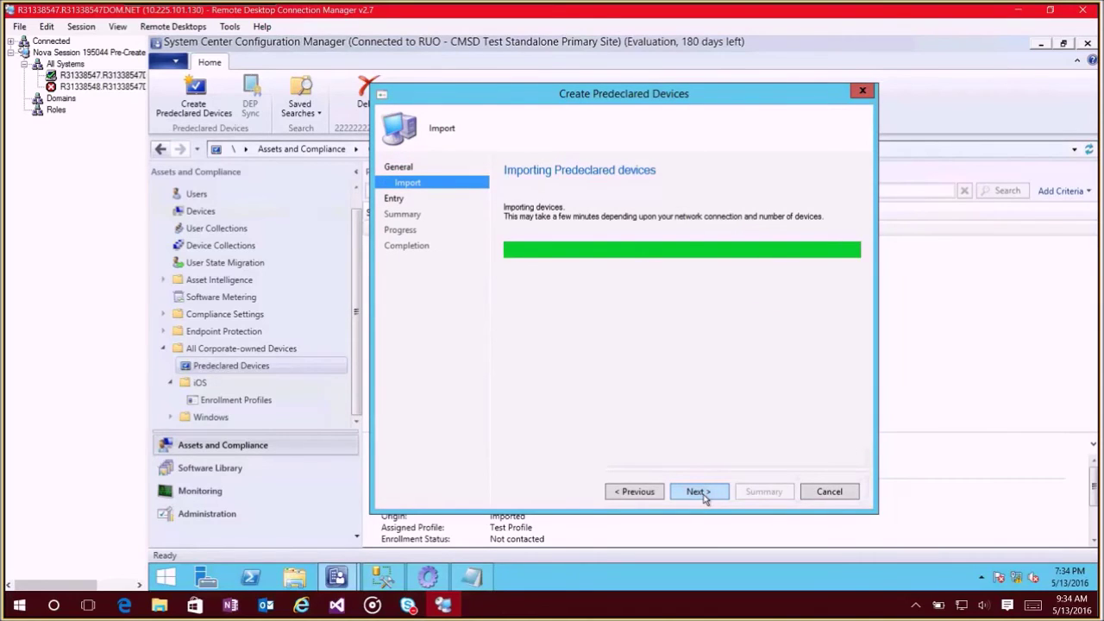
{"action": "left_click", "coordinate": [703, 495]}
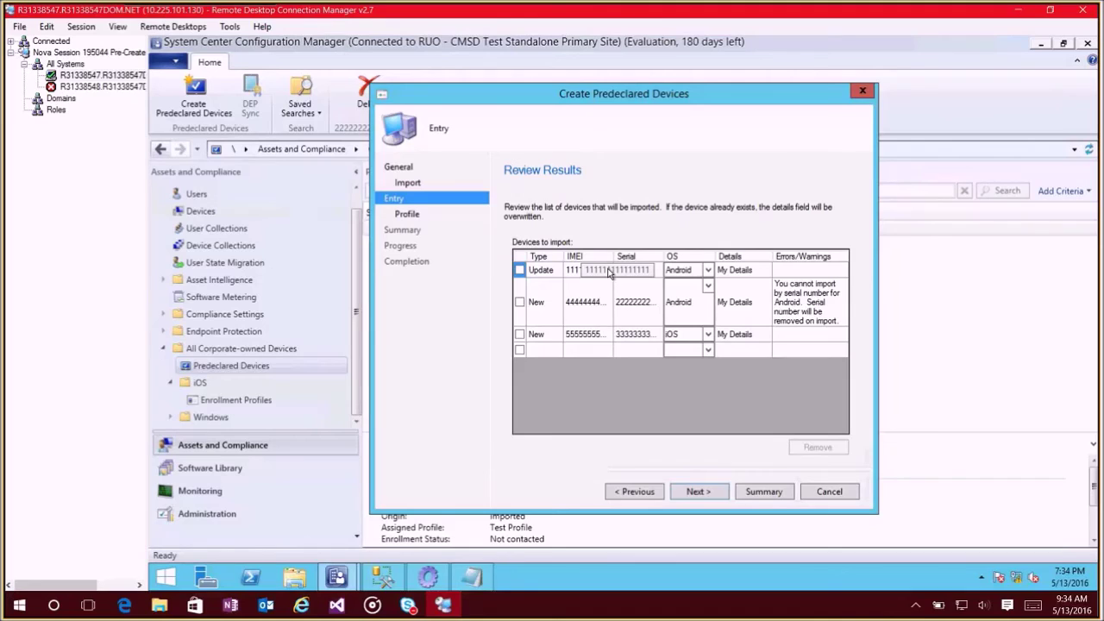
Change the first device's details to 'My Details 3', read the Android serial warning, and continue.
{"action": "left_click", "coordinate": [749, 272]}
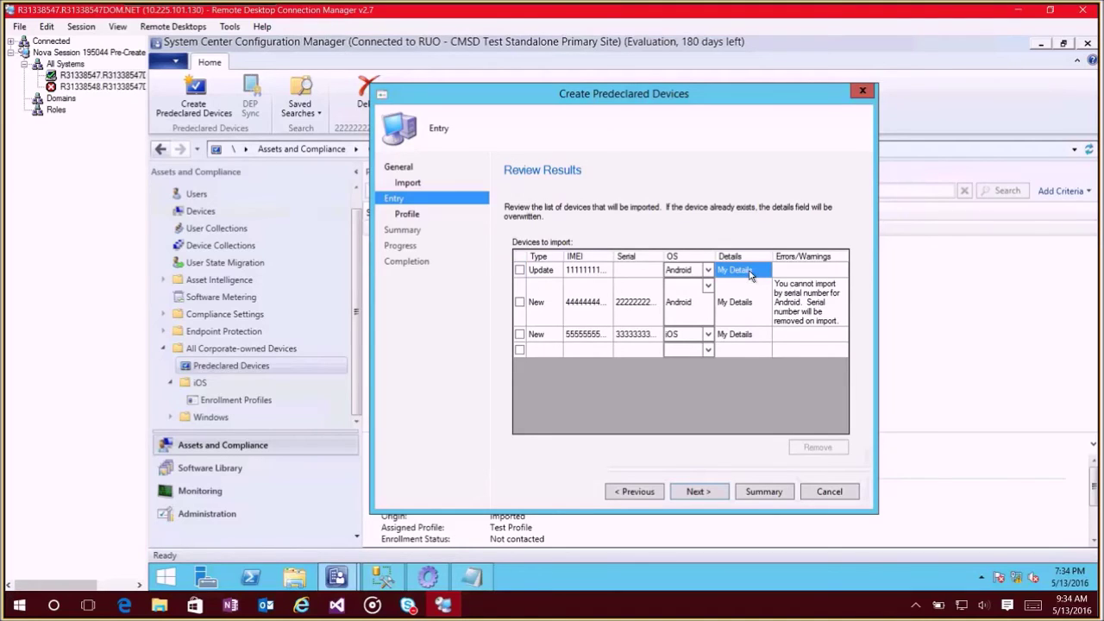
{"action": "left_click", "coordinate": [750, 273]}
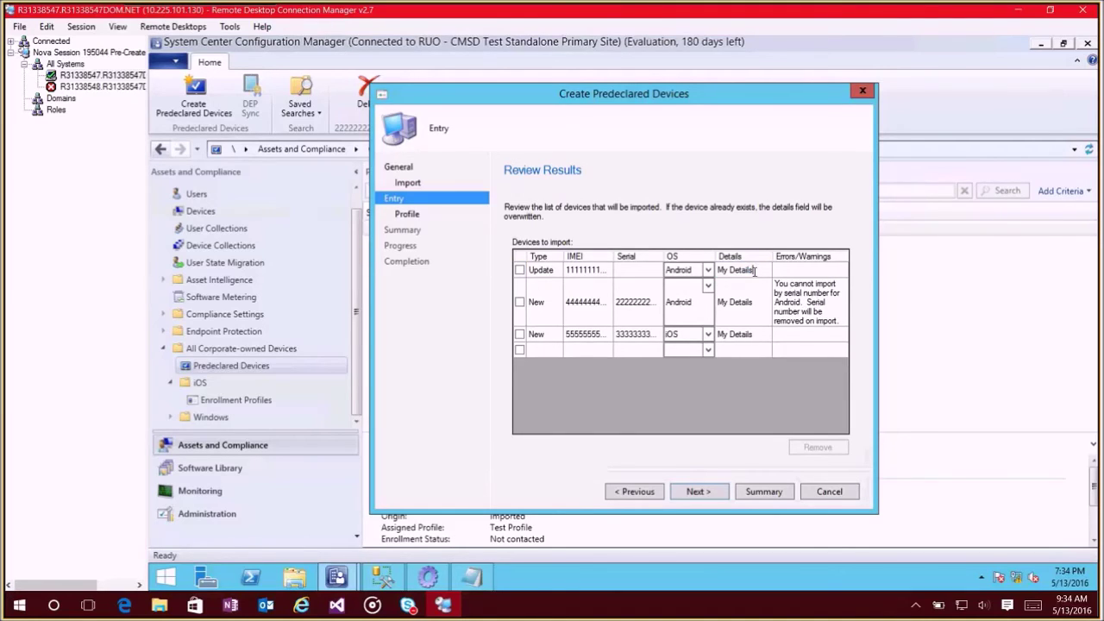
{"action": "type", "text": "3"}
{"action": "left_click", "coordinate": [584, 307]}
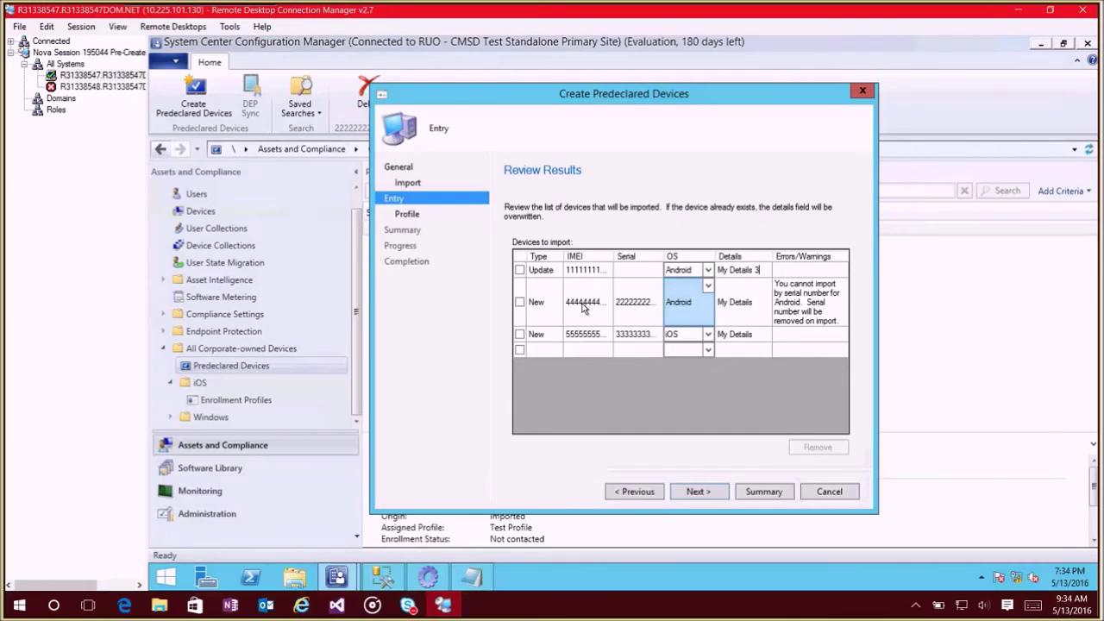
{"action": "key", "text": "Left"}
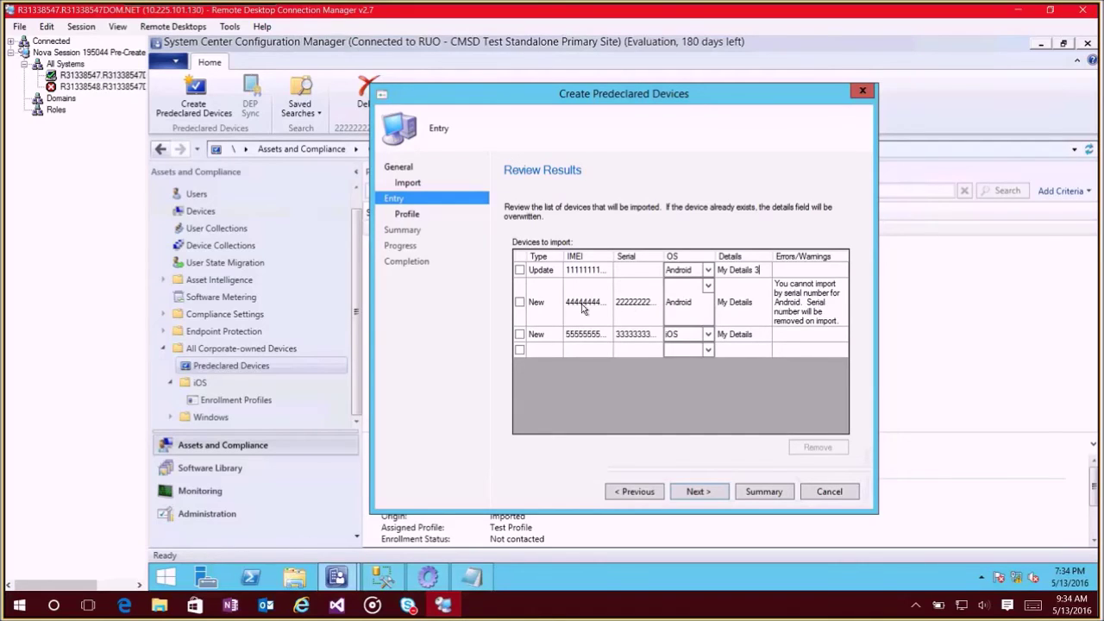
{"action": "left_click", "coordinate": [687, 303]}
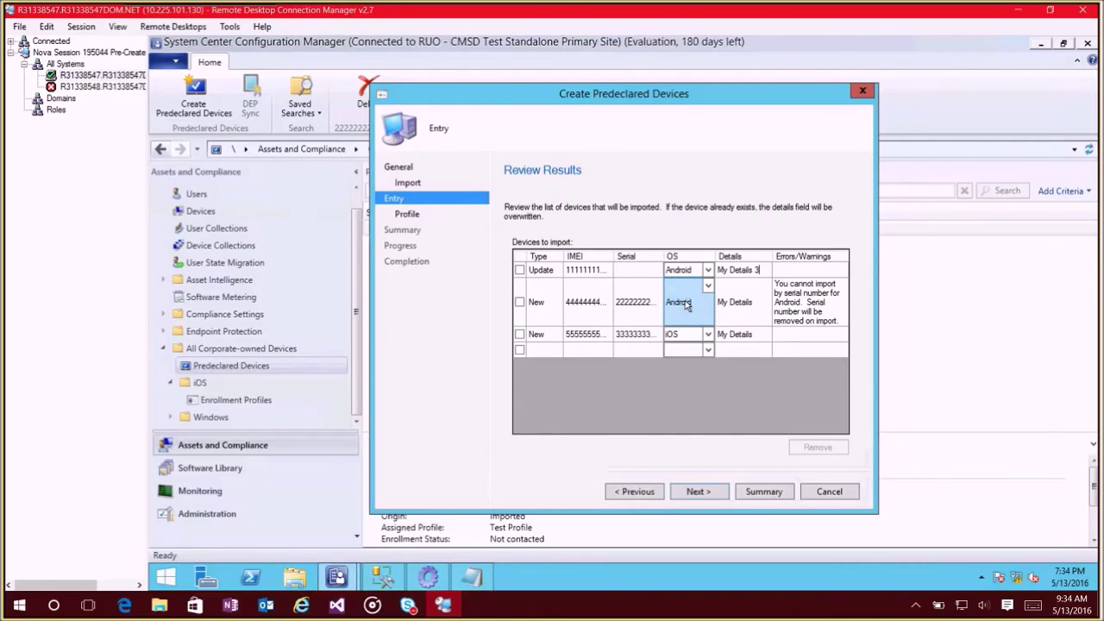
{"action": "left_click", "coordinate": [801, 308]}
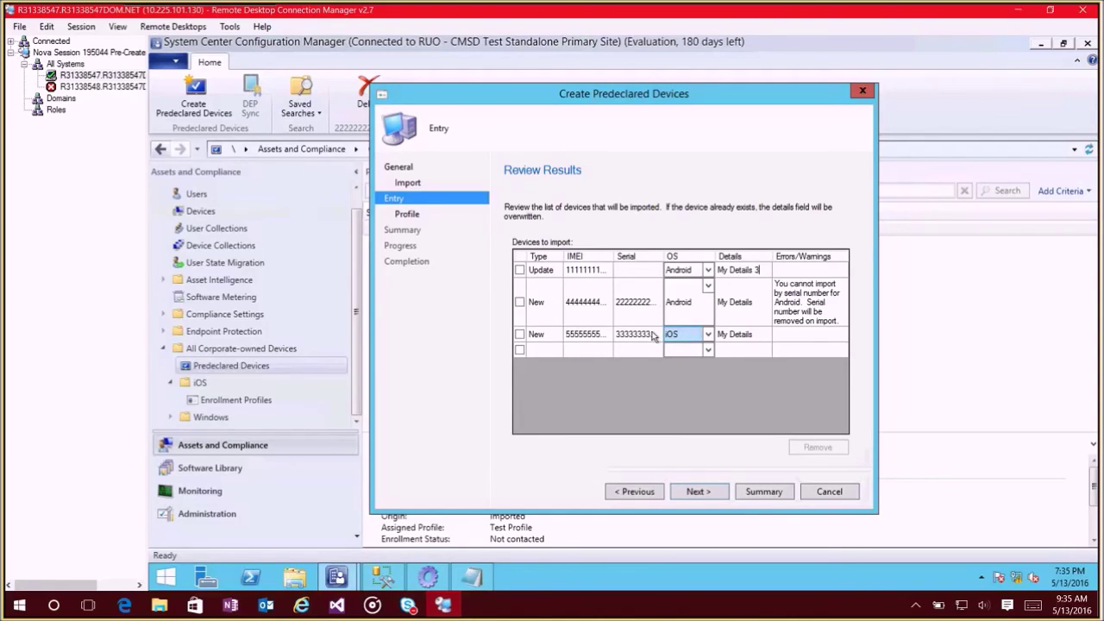
{"action": "left_click", "coordinate": [691, 493]}
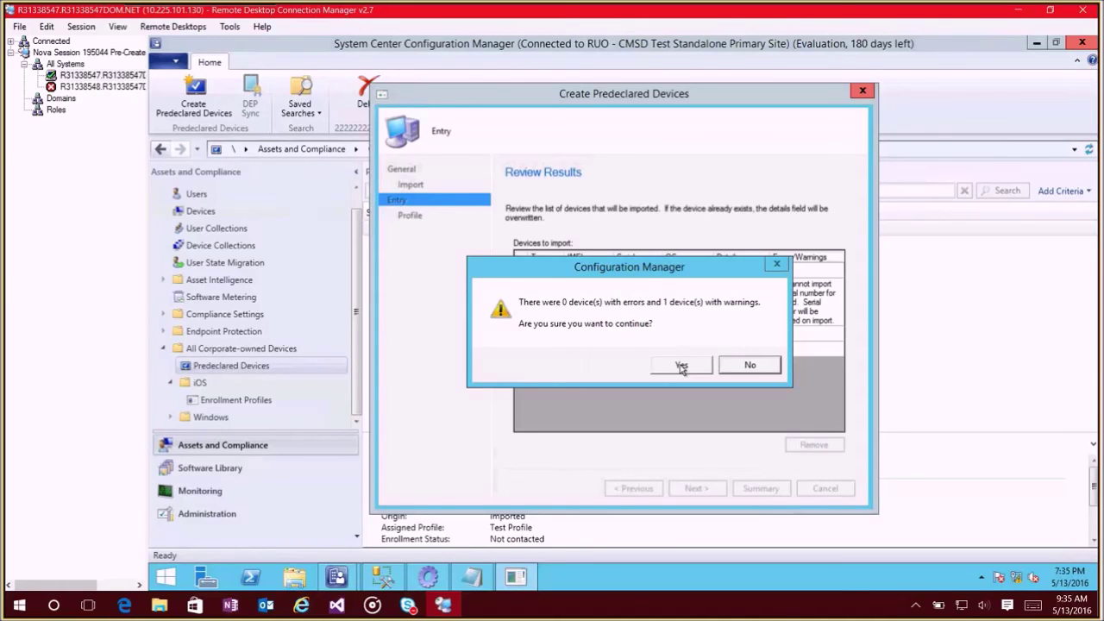
Accept the warning, keep Test Profile for the iOS serial, run the import and close the wizard.
{"action": "left_click", "coordinate": [681, 366]}
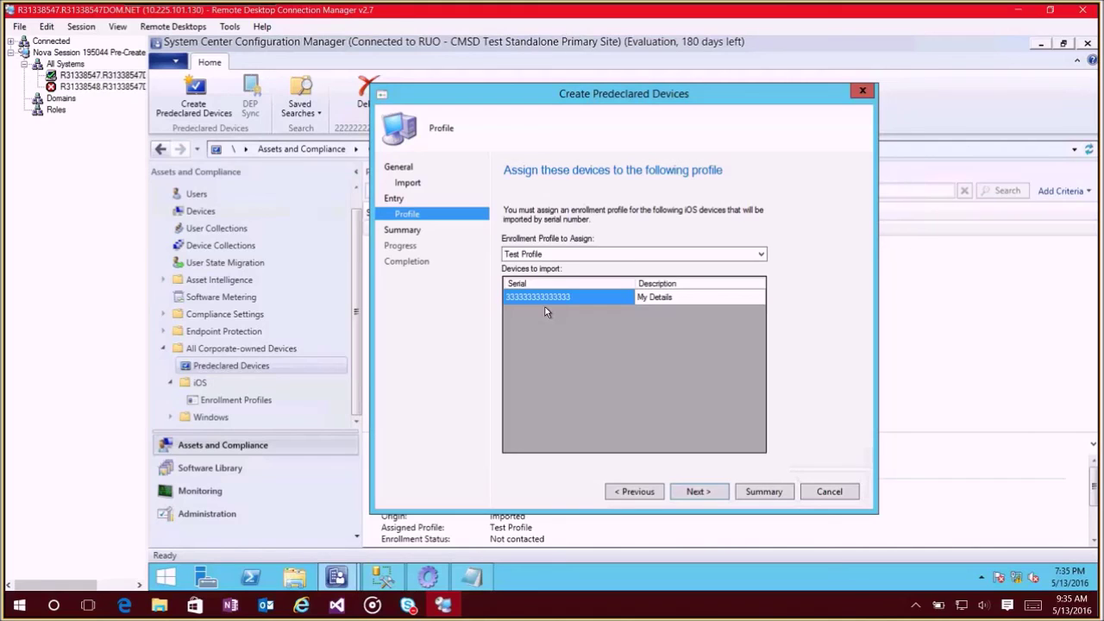
{"action": "left_click", "coordinate": [698, 492]}
{"action": "left_click", "coordinate": [697, 492]}
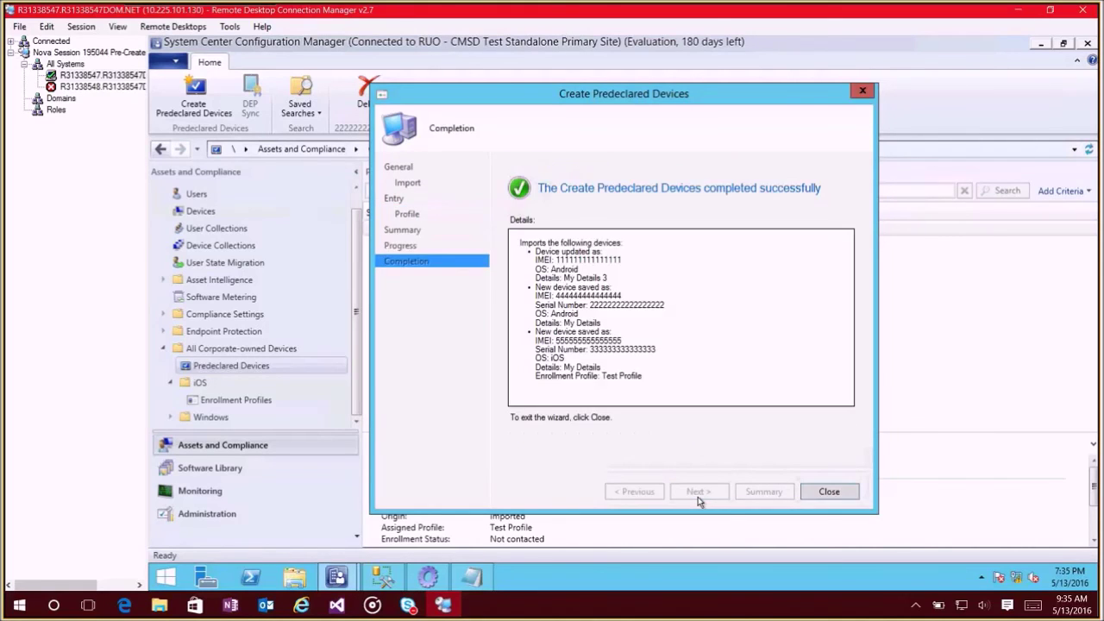
{"action": "left_click", "coordinate": [828, 491]}
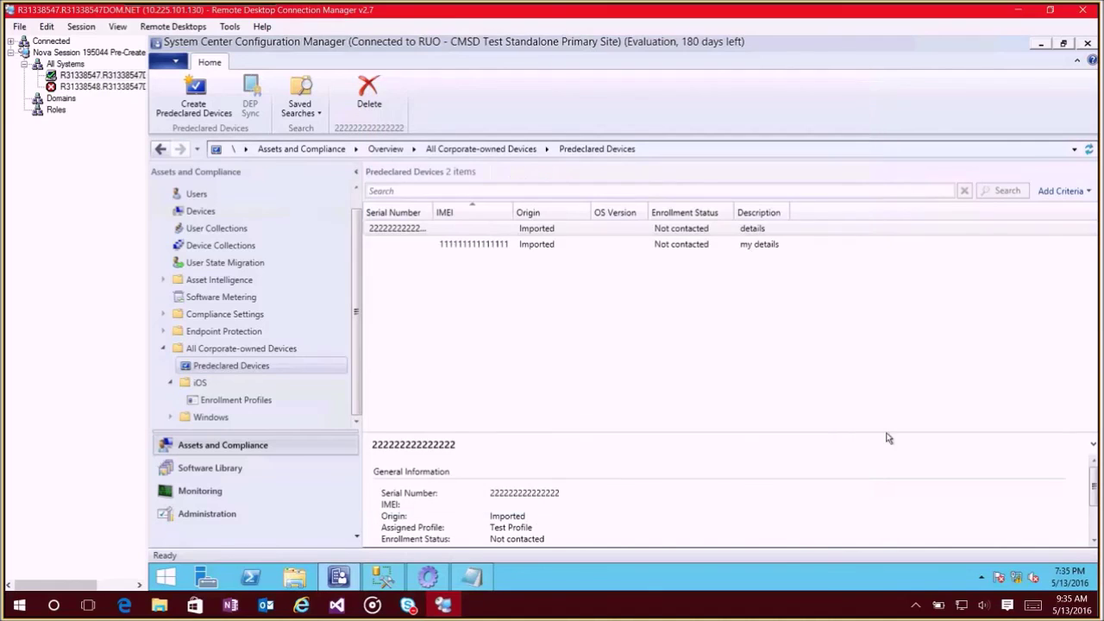
Refresh Predeclared Devices to list all four devices, including the 'My Details 3' entry.
{"action": "left_click", "coordinate": [1088, 150]}
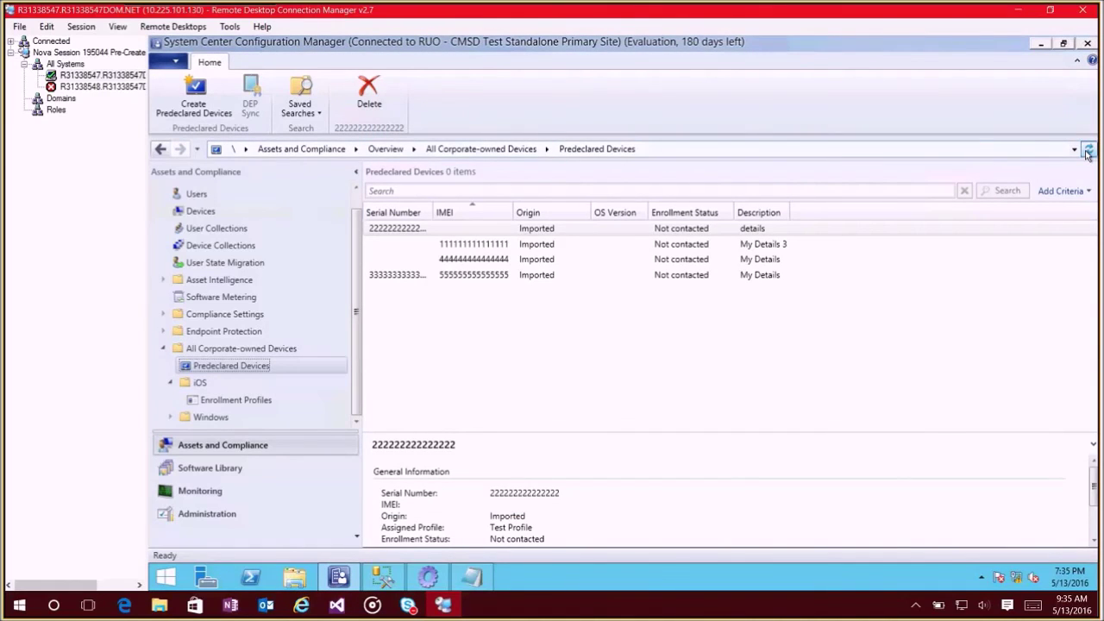